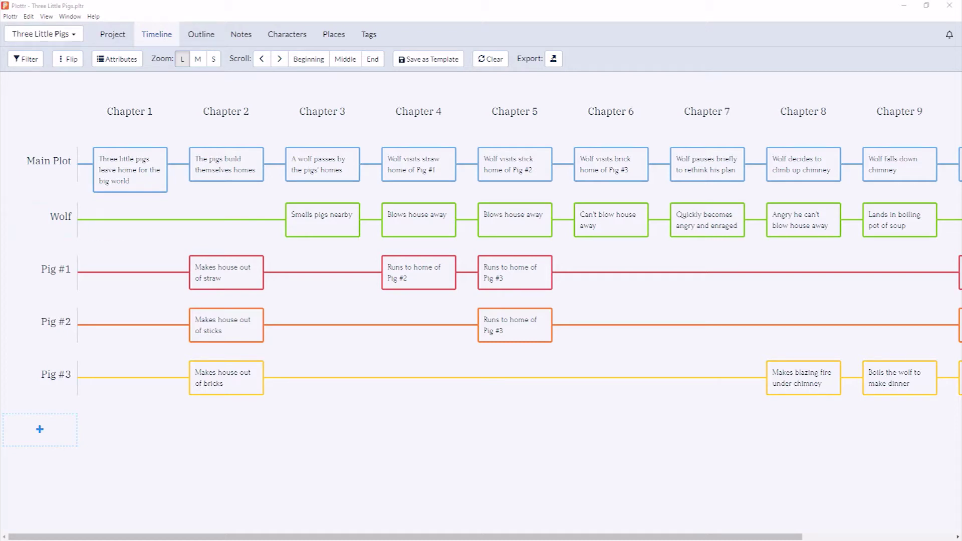
Create a scene card in the empty Wolf/Chapter 1 cell titled 'Wolf is hungry'.
mouse_move(142, 224)
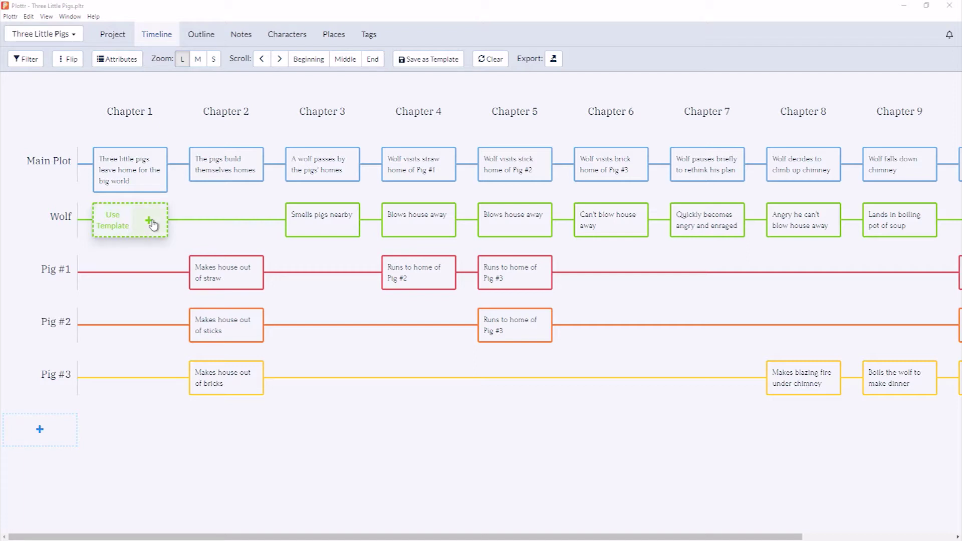
left_click(150, 222)
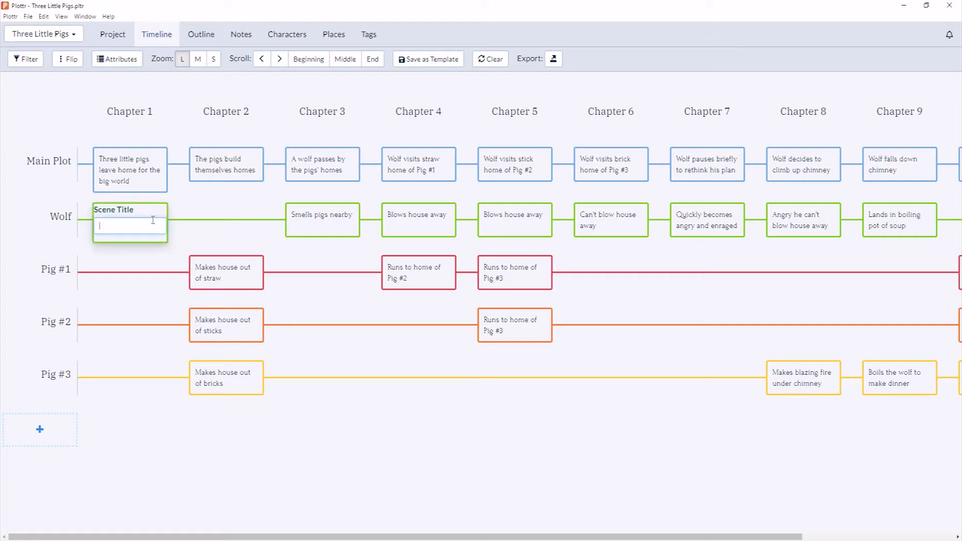
type("Wolf is hungry")
key("Return")
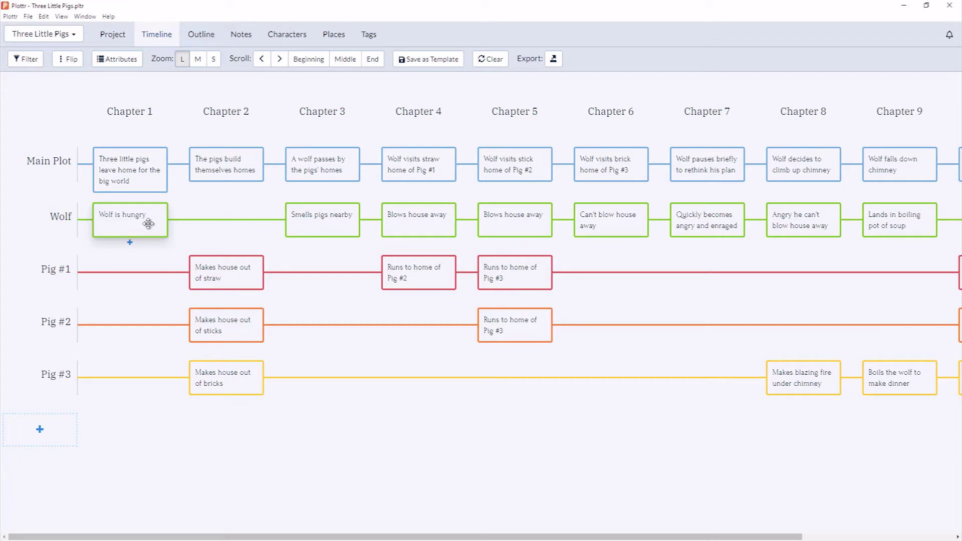
left_click_drag(146, 220, 335, 276)
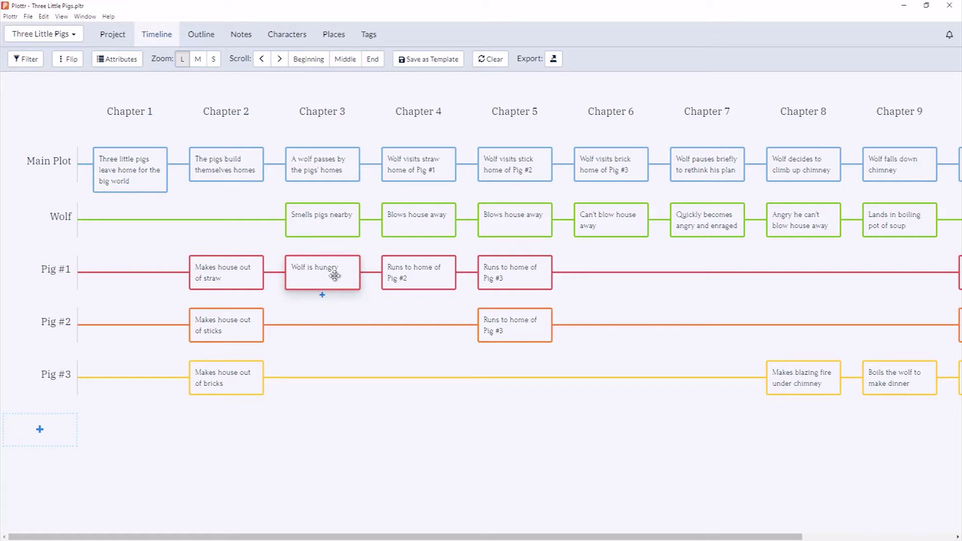
left_click_drag(332, 273, 146, 227)
Open the 'Wolf is hungry' card and enter the description 'The wolf wants food.'.
left_click(142, 229)
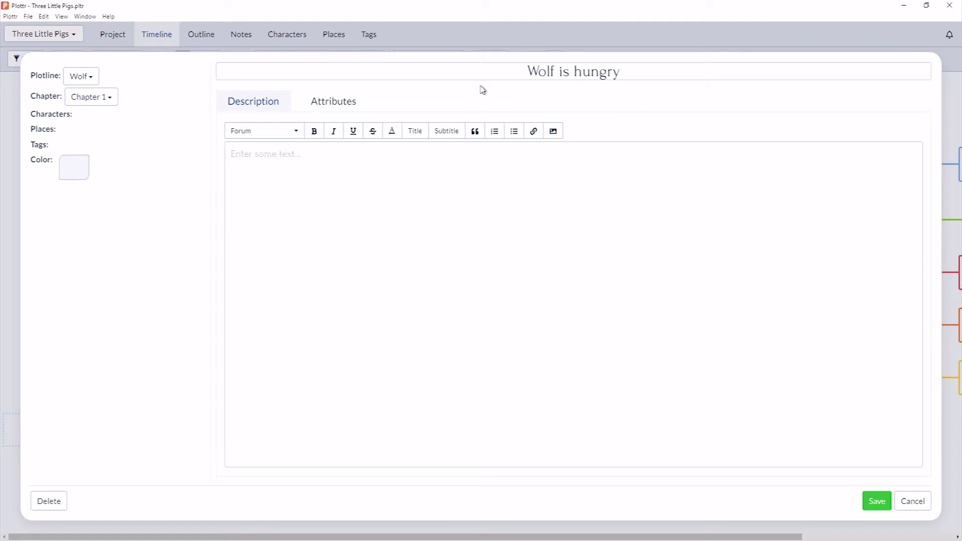
left_click_drag(624, 77, 477, 88)
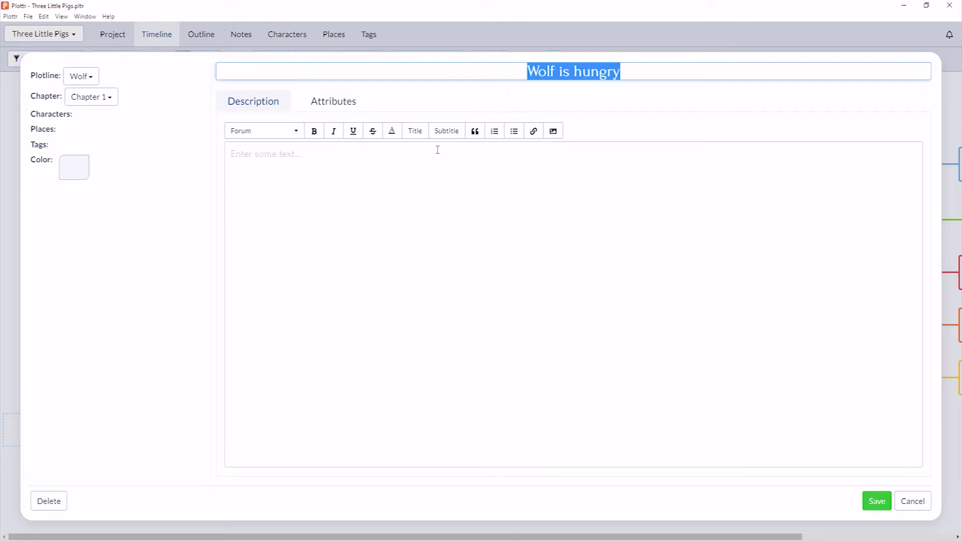
left_click(300, 181)
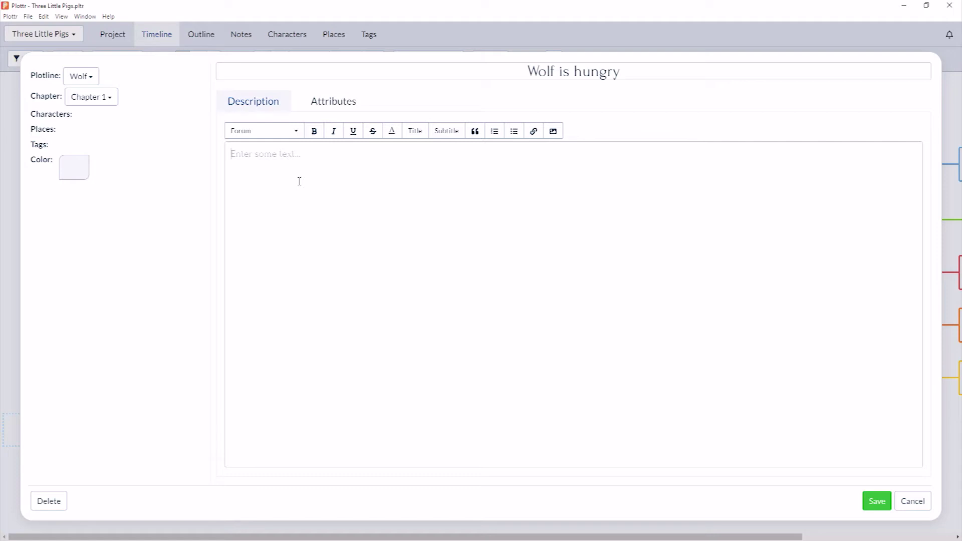
type("The wolf wants food.")
Move the card to Pig #1, then Chapter 3, then back to Wolf, Chapter 1, and reopen it.
left_click(96, 82)
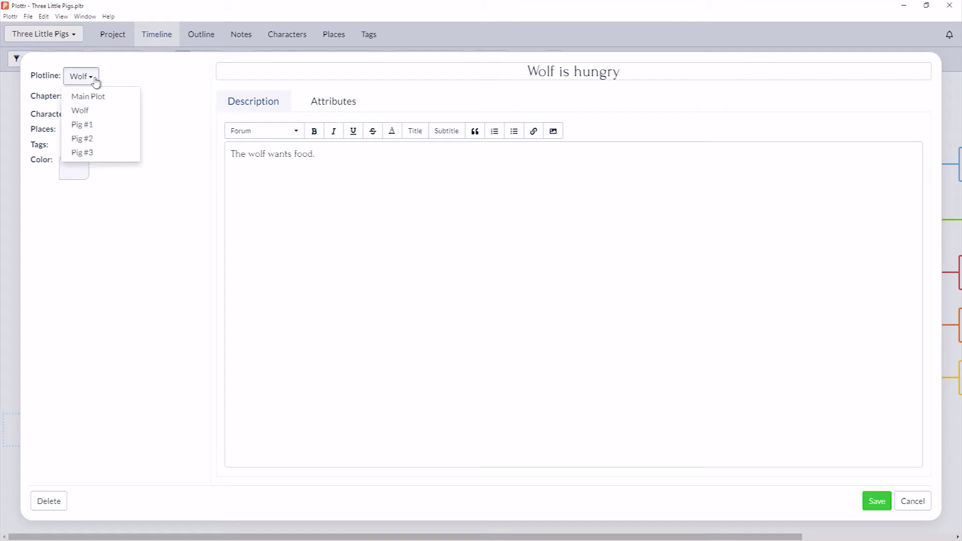
left_click(92, 127)
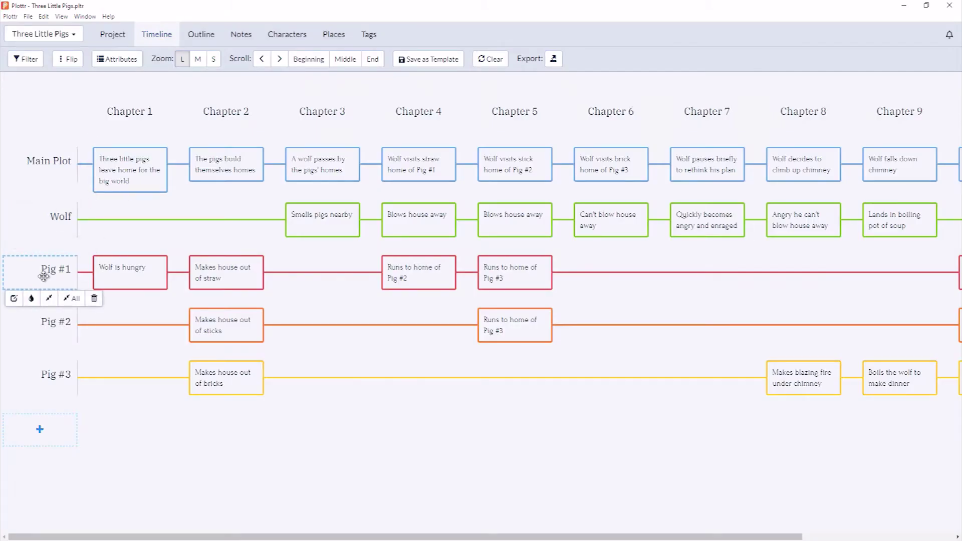
left_click(131, 275)
left_click(109, 98)
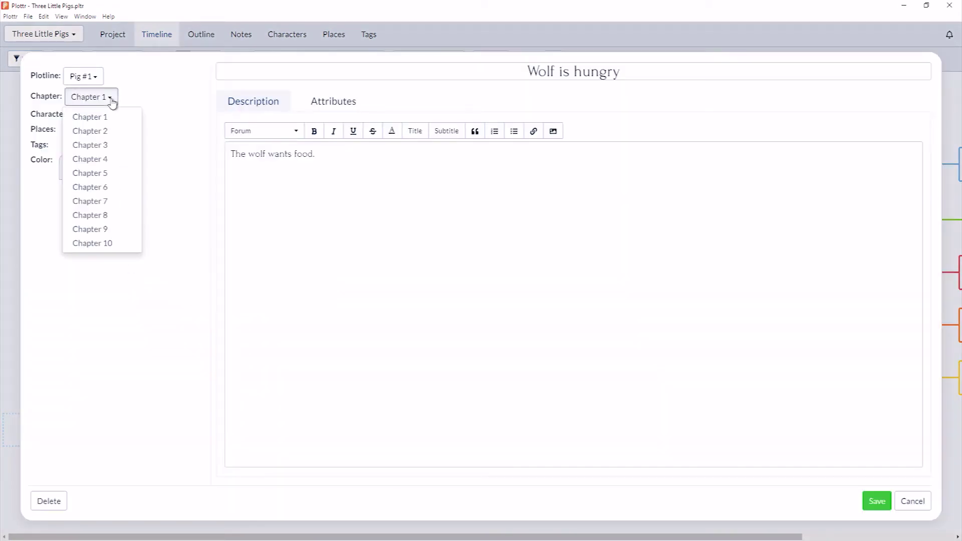
left_click(99, 146)
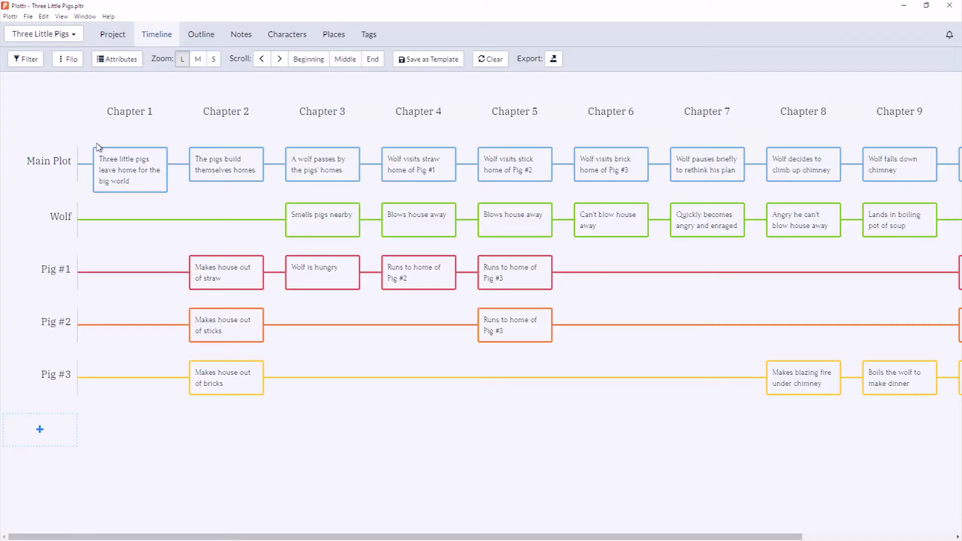
left_click_drag(310, 283, 131, 227)
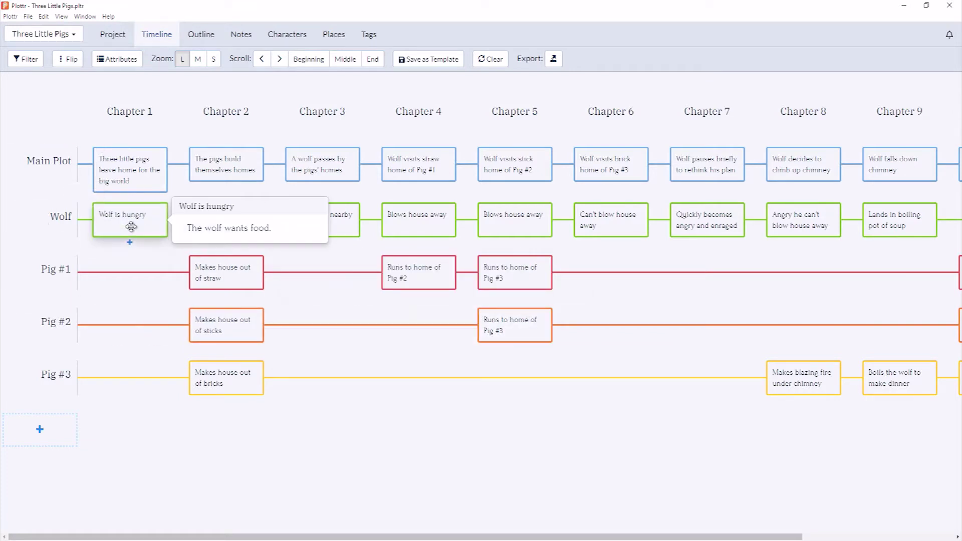
left_click(131, 226)
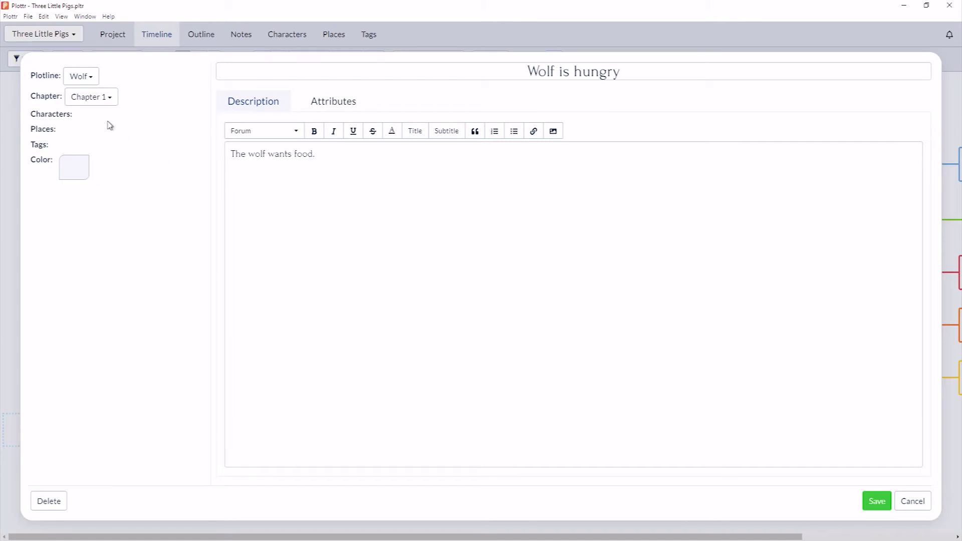
Add Wolf as character, Brick House as place, and the Theme: Danger tag.
mouse_move(89, 119)
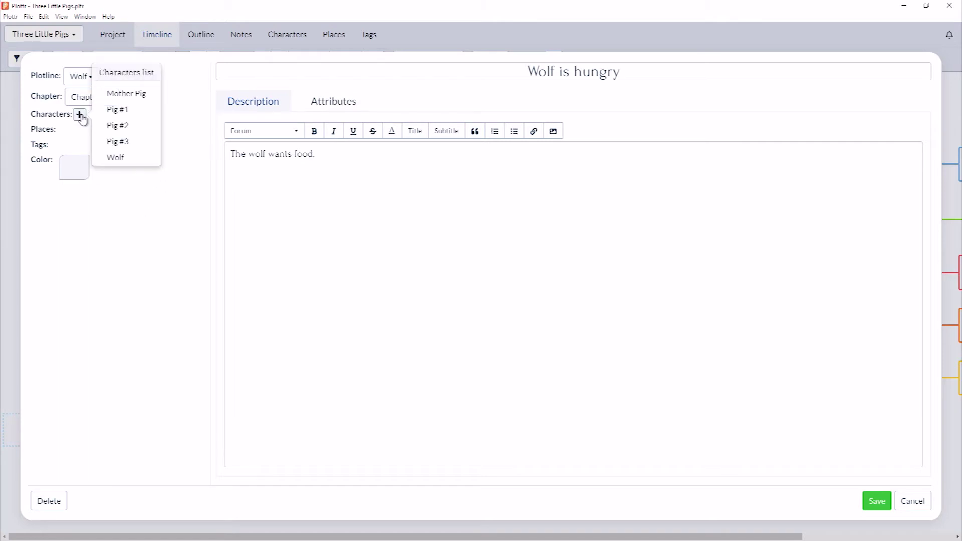
left_click(112, 159)
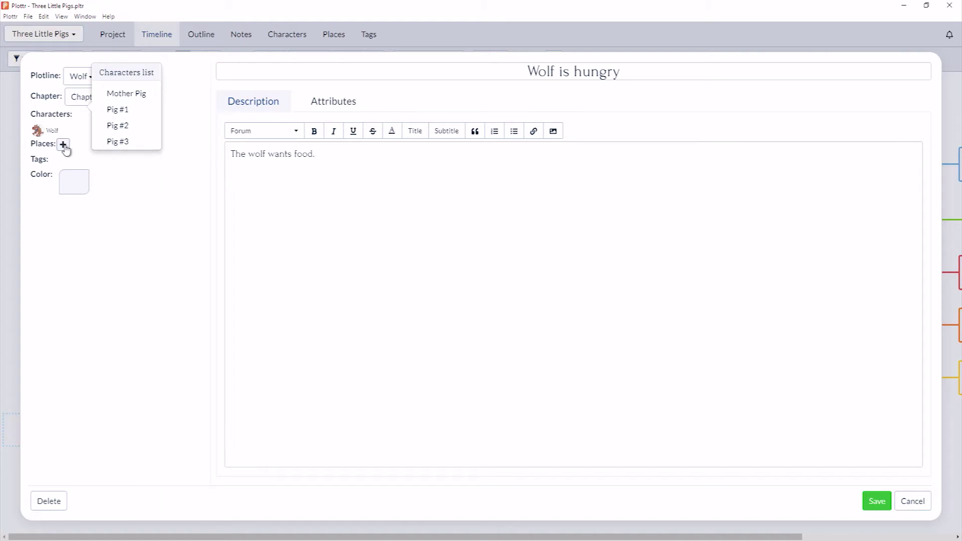
left_click(63, 146)
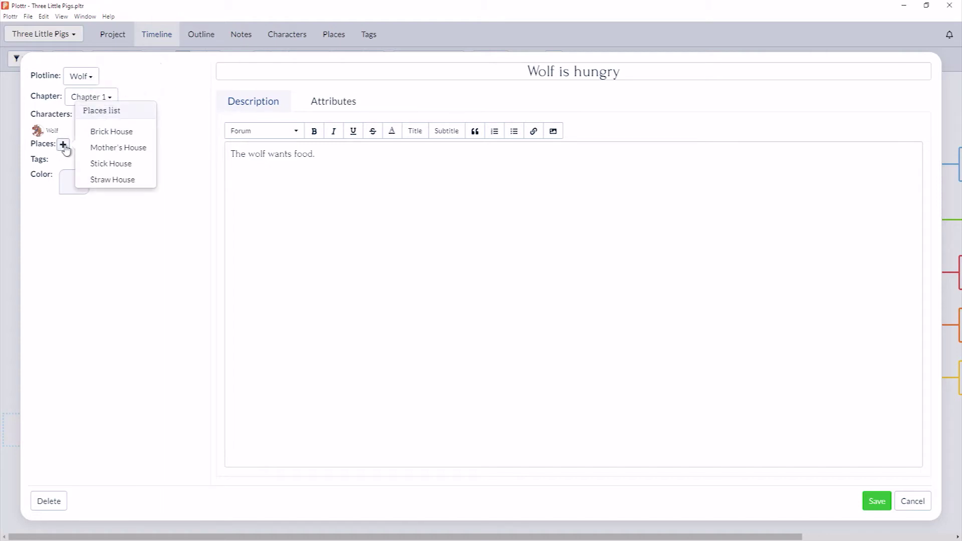
left_click(101, 134)
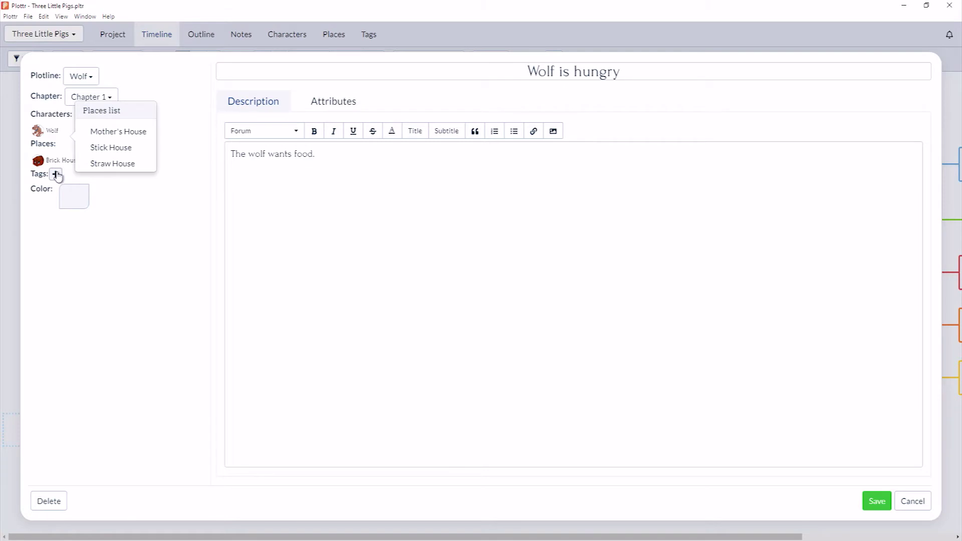
left_click(56, 174)
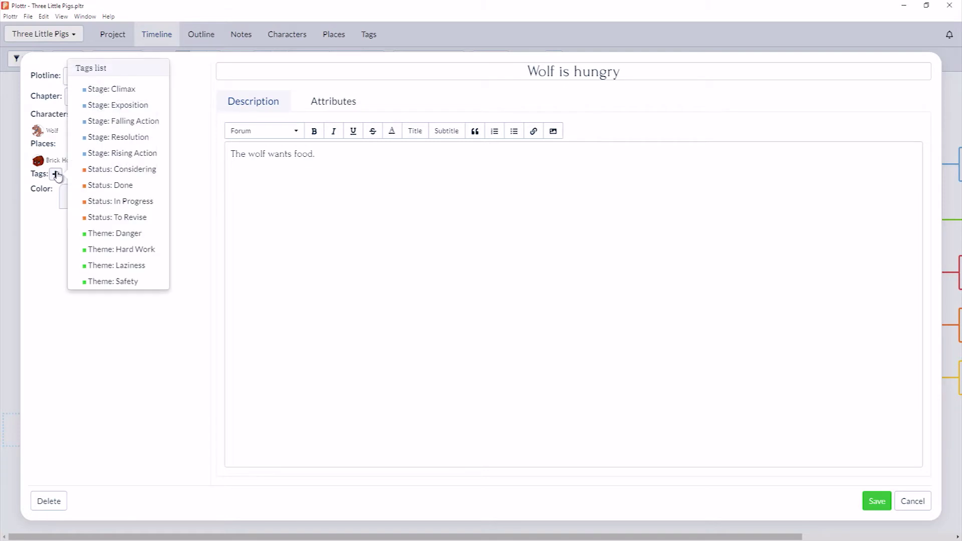
left_click(102, 233)
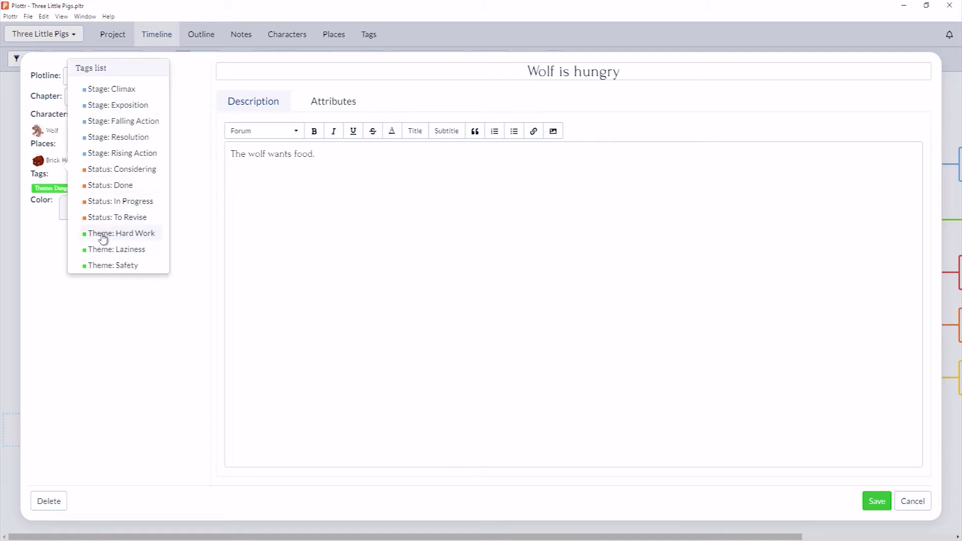
left_click(92, 310)
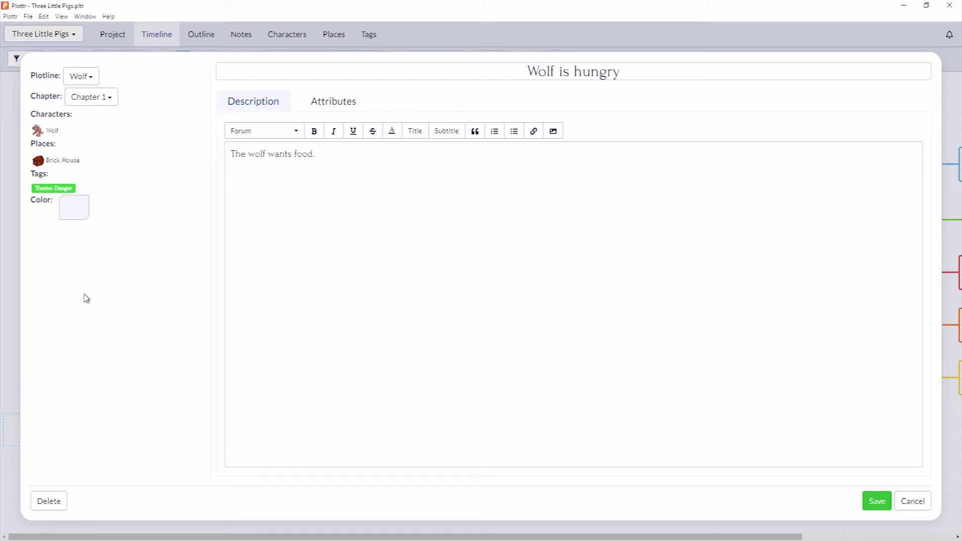
Colour the 'Wolf is hungry' card ForestGreen and save it.
mouse_move(82, 215)
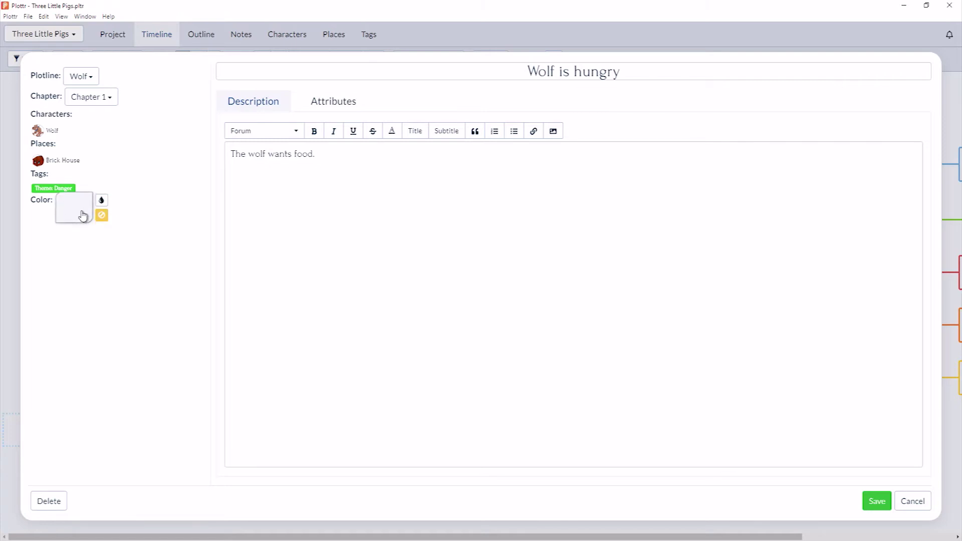
left_click(83, 216)
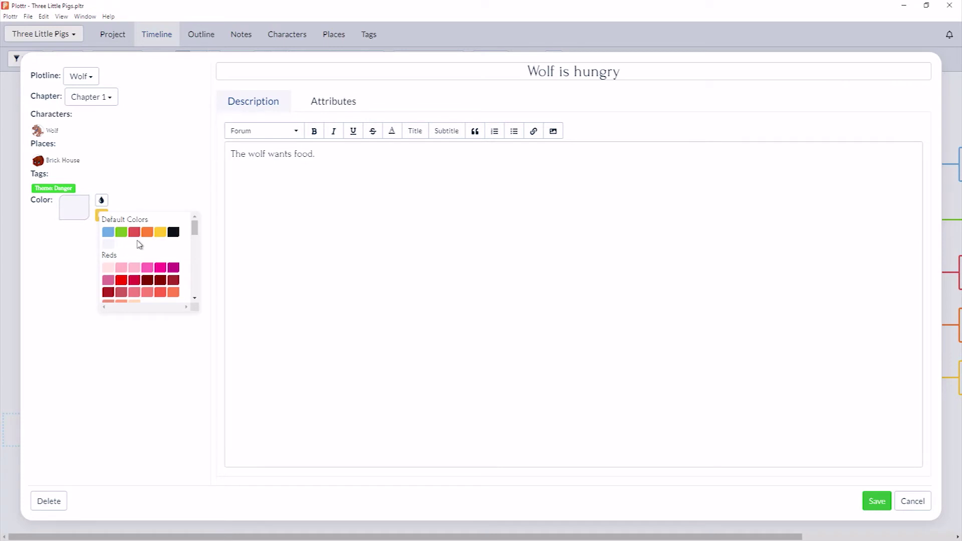
scroll(139, 244, "down", 3)
scroll(139, 244, "down", 2)
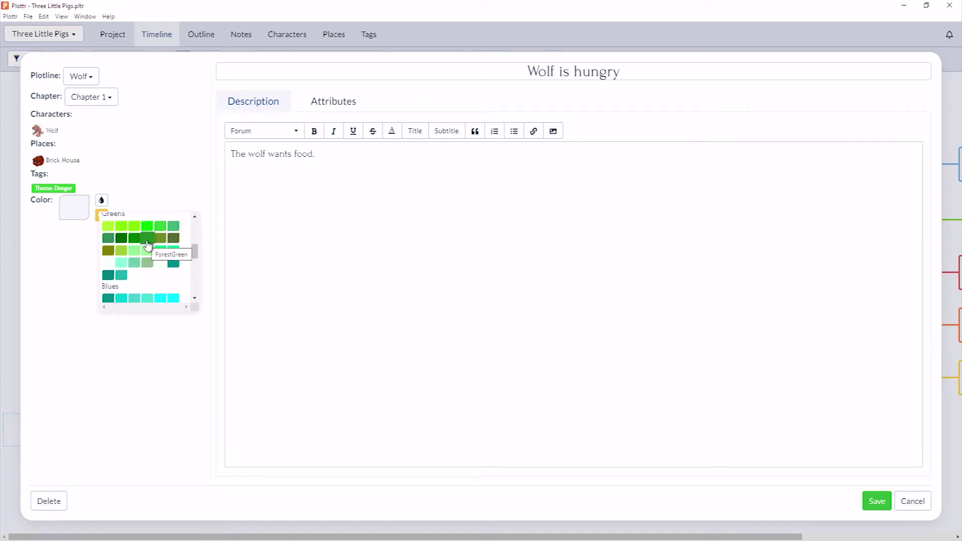
left_click(147, 243)
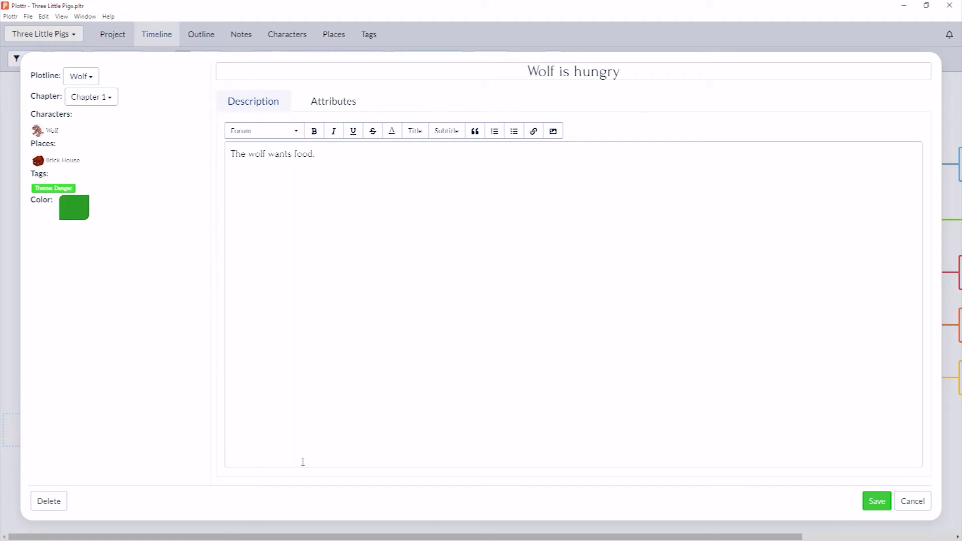
left_click(885, 505)
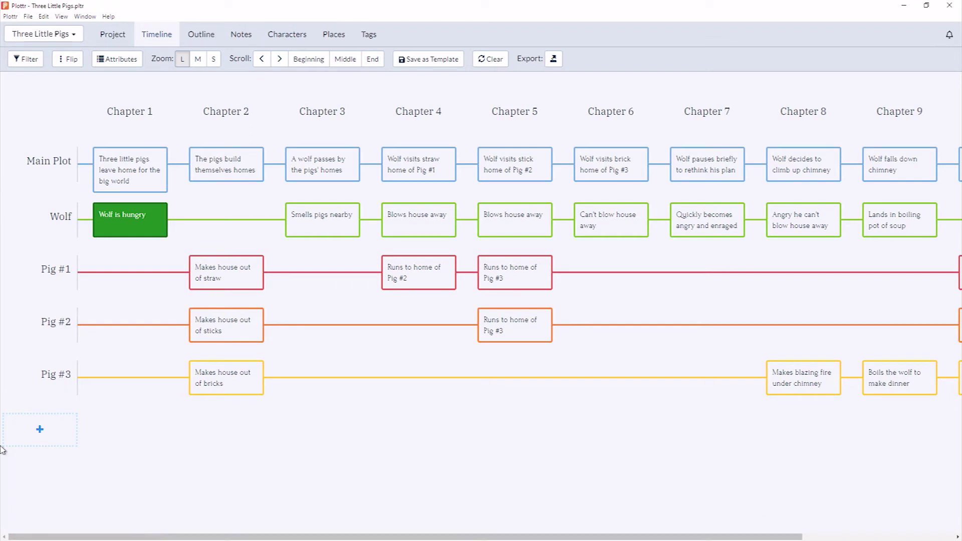
Reopen the card, remove its colour with No color, and save.
left_click(121, 226)
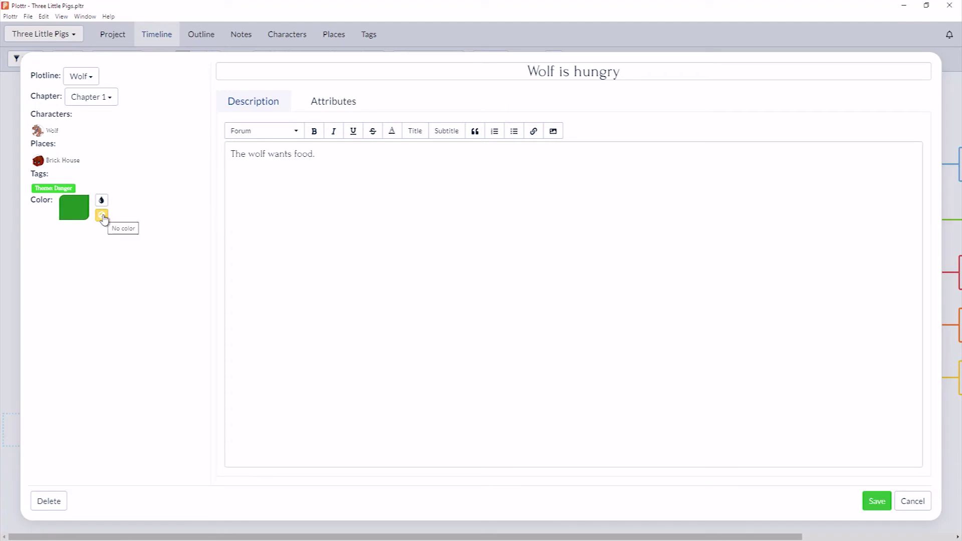
left_click(102, 217)
left_click(885, 504)
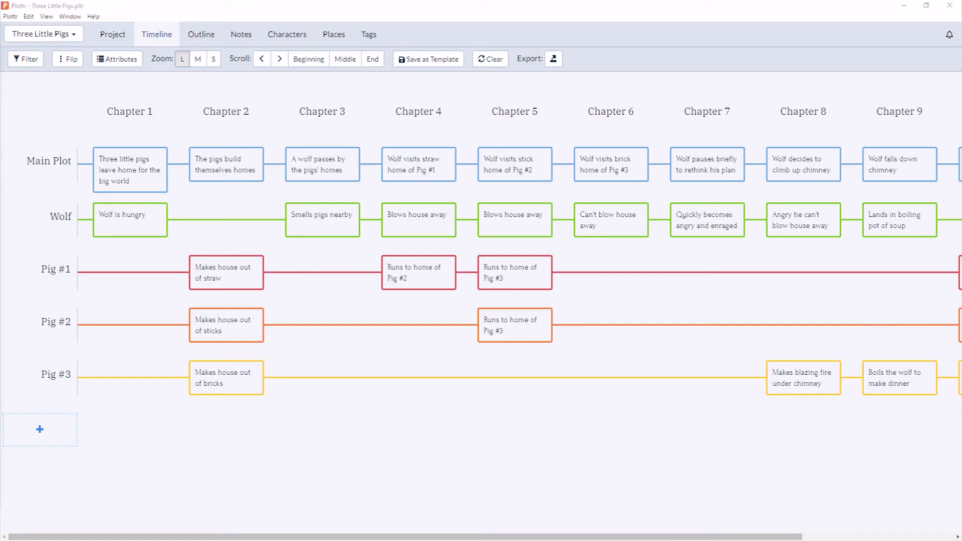
mouse_move(111, 226)
left_click(27, 61)
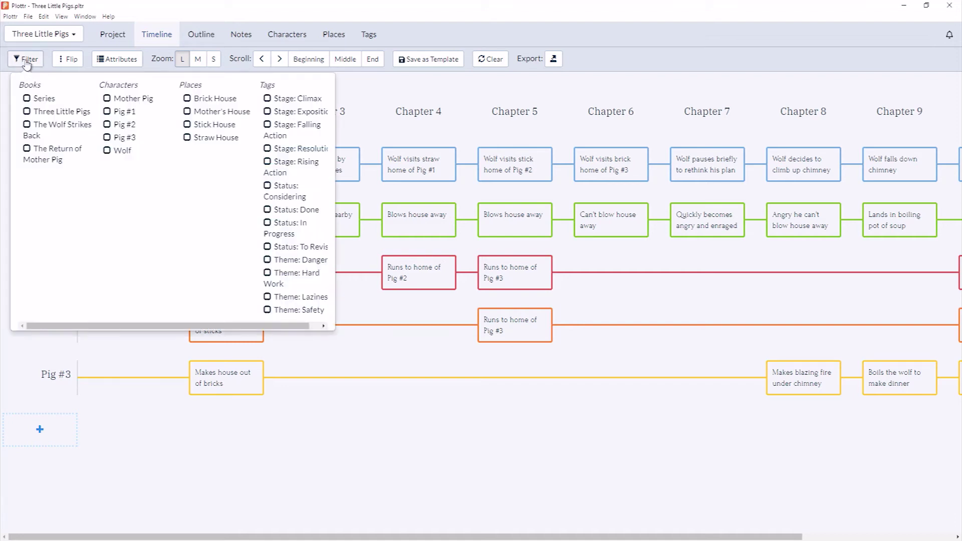
left_click(107, 151)
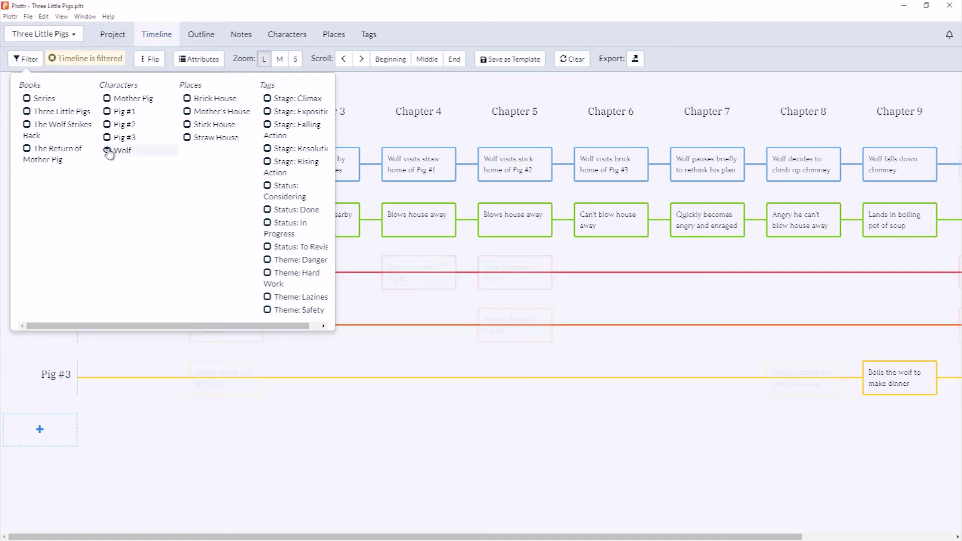
left_click(7, 469)
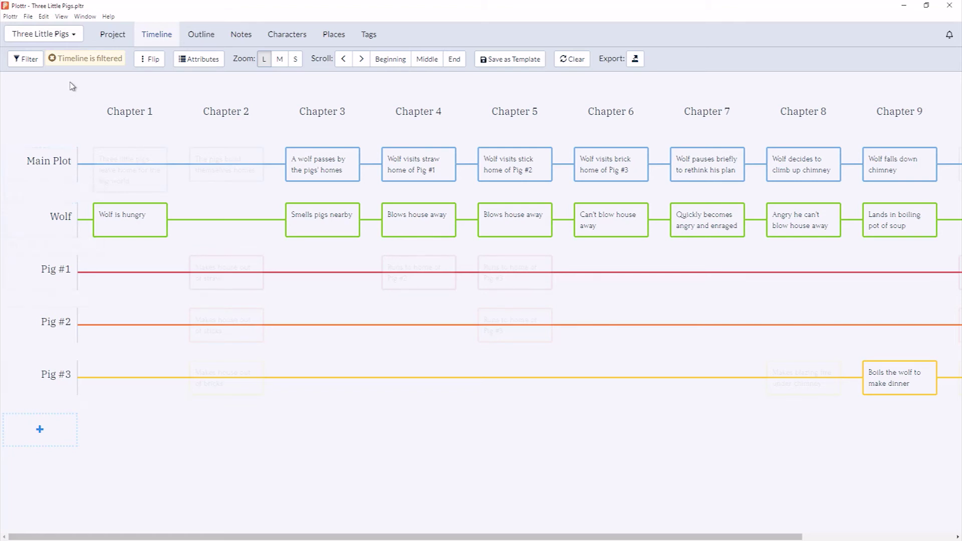
left_click(54, 59)
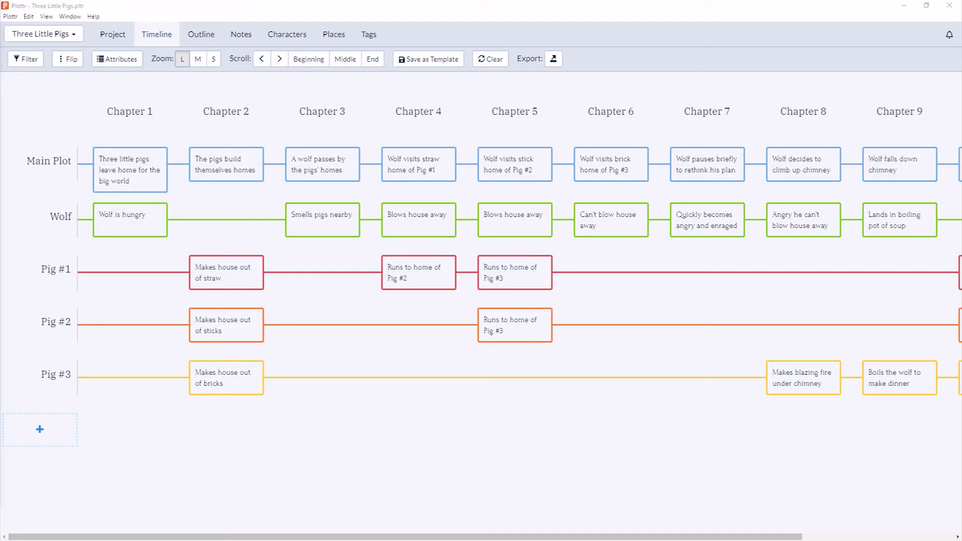
Give the 'Wolf is hungry' card a new Mood attribute set to Fear and save.
mouse_move(103, 222)
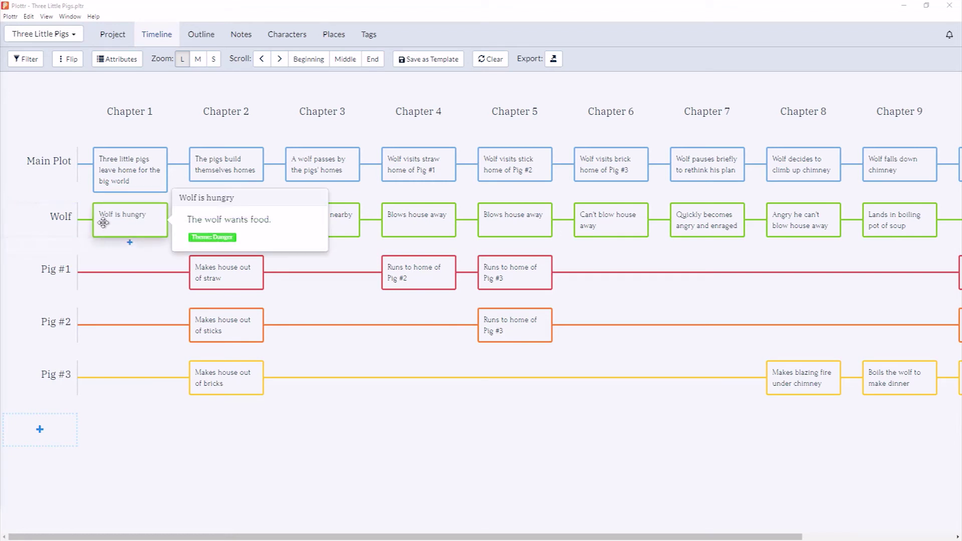
left_click(103, 222)
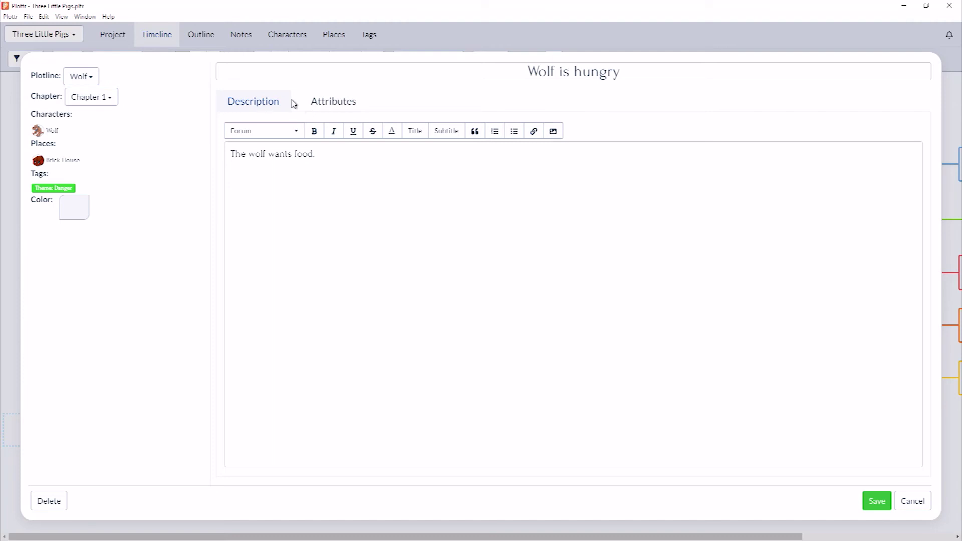
left_click(336, 105)
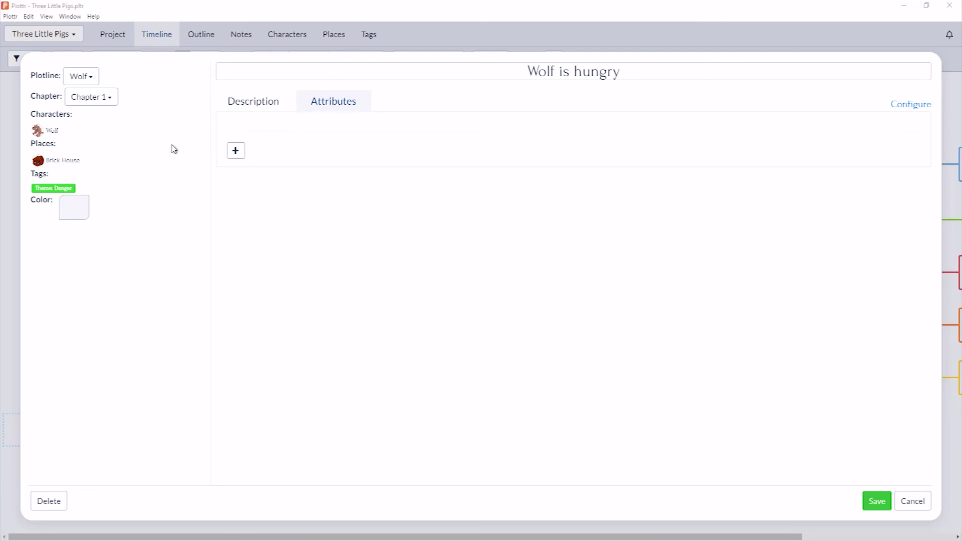
left_click(231, 151)
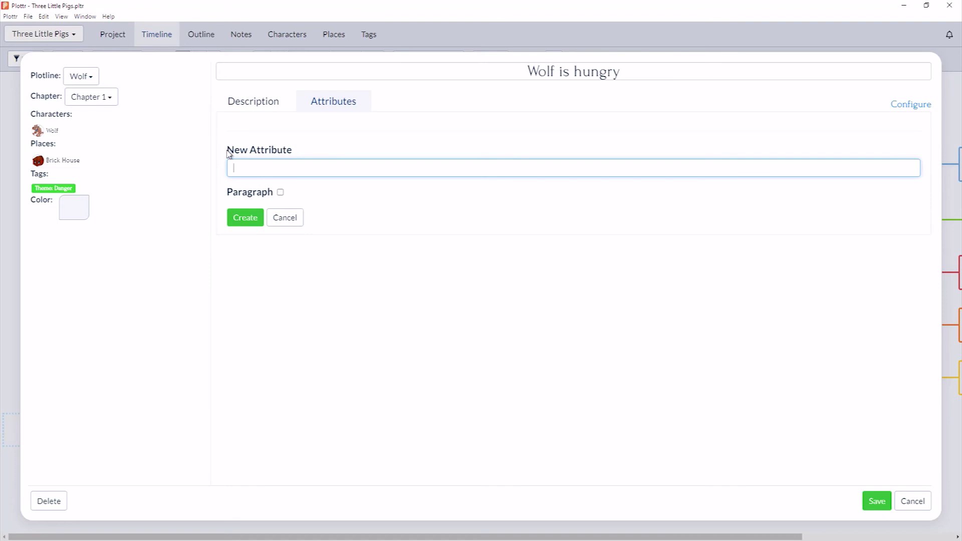
type("Mood")
left_click(242, 219)
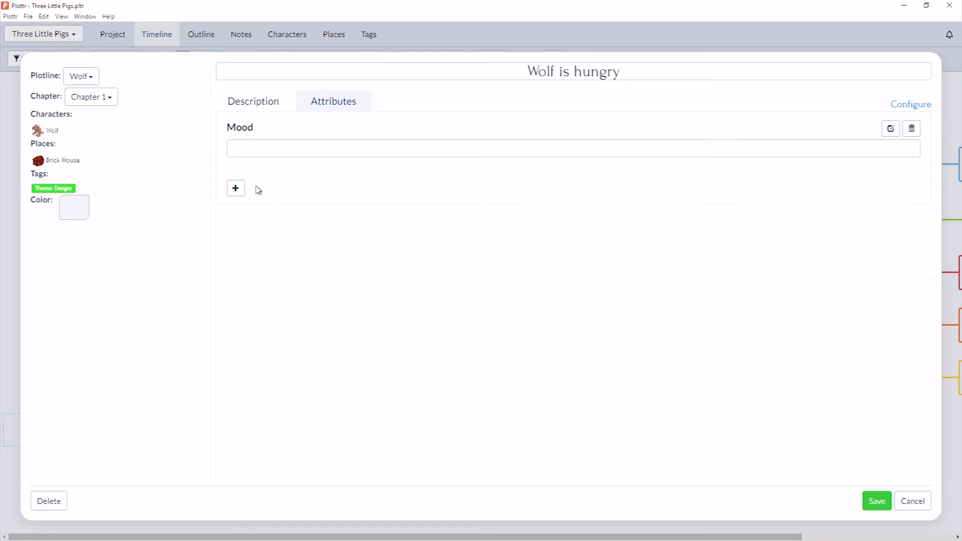
left_click(264, 150)
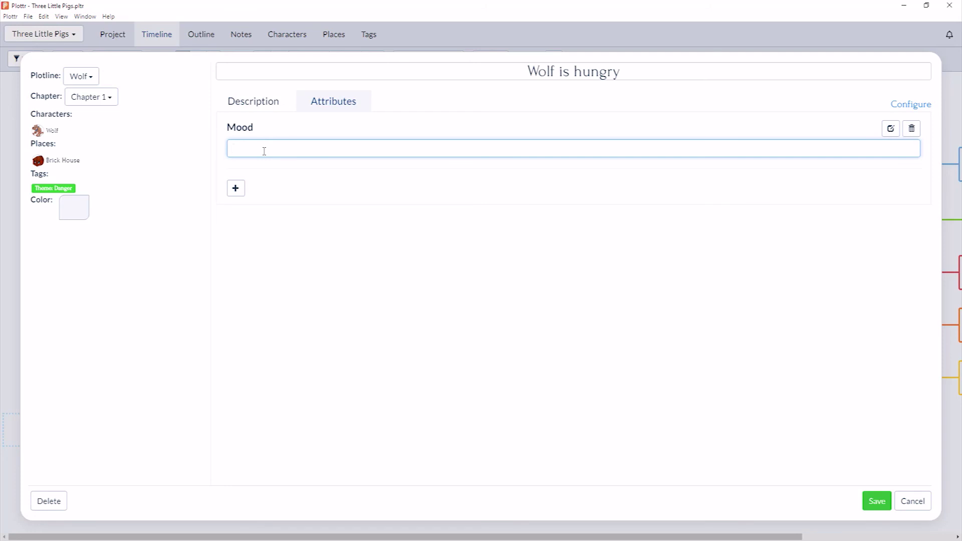
type("Fear")
left_click(876, 501)
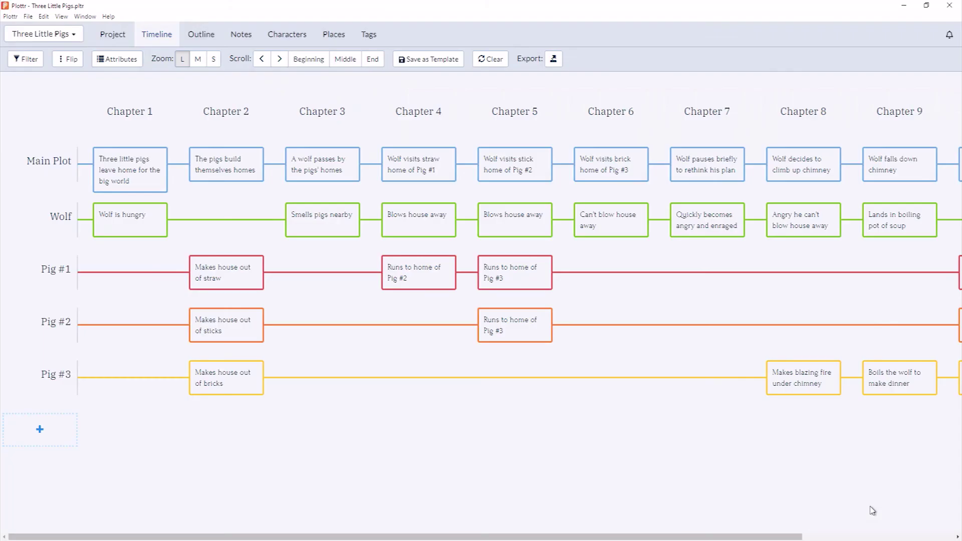
left_click(40, 62)
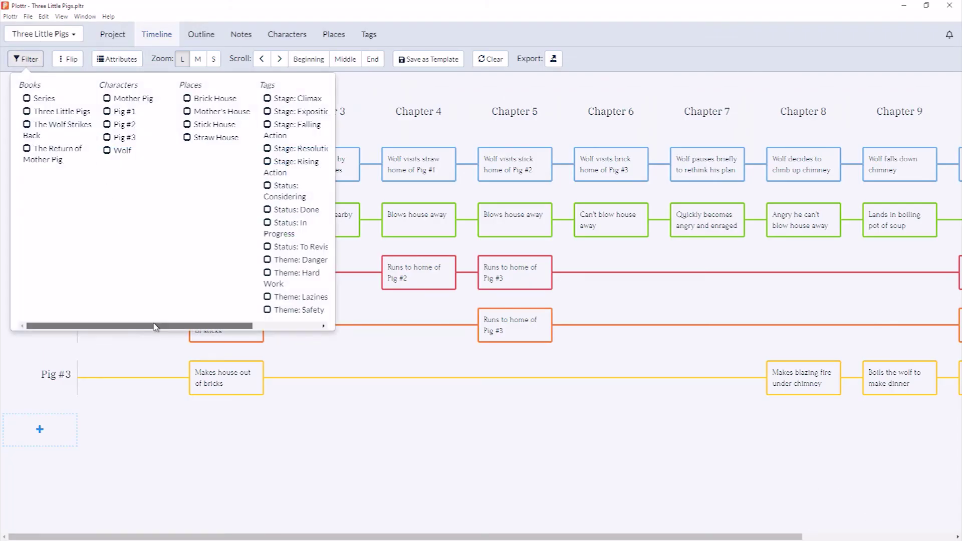
left_click_drag(167, 326, 232, 329)
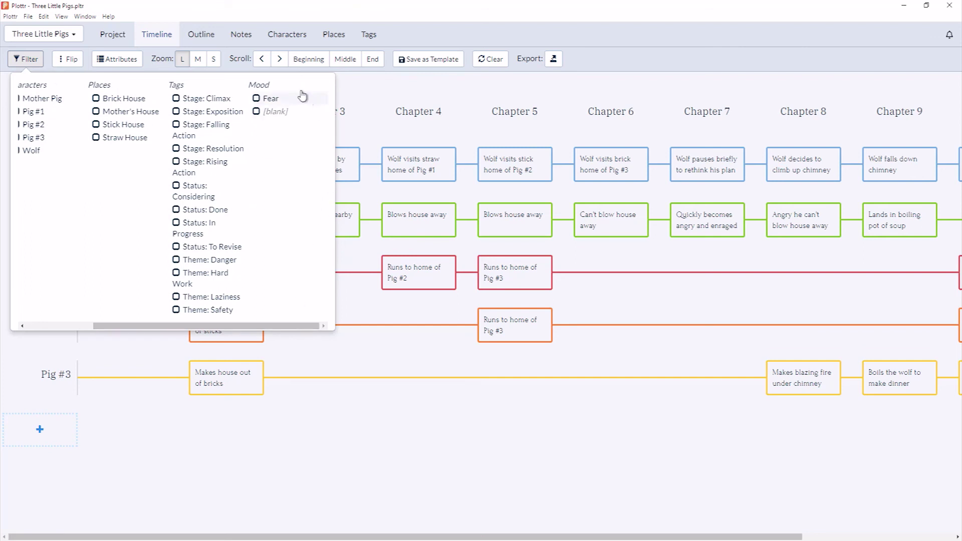
left_click(258, 99)
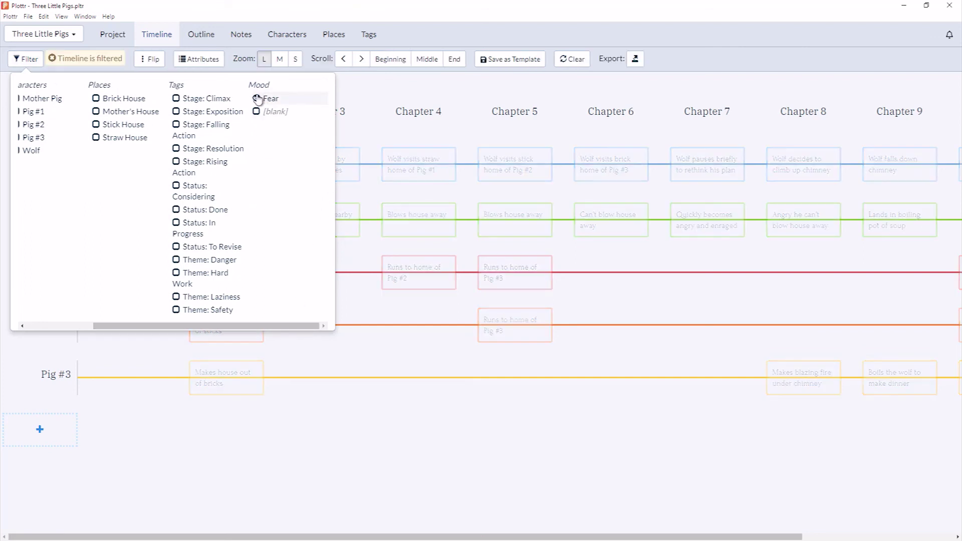
left_click(367, 84)
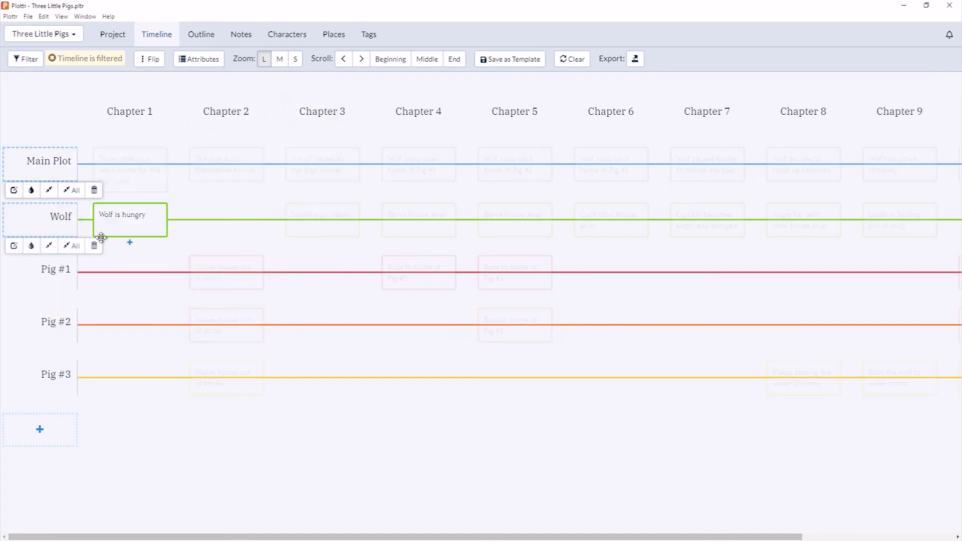
mouse_move(159, 206)
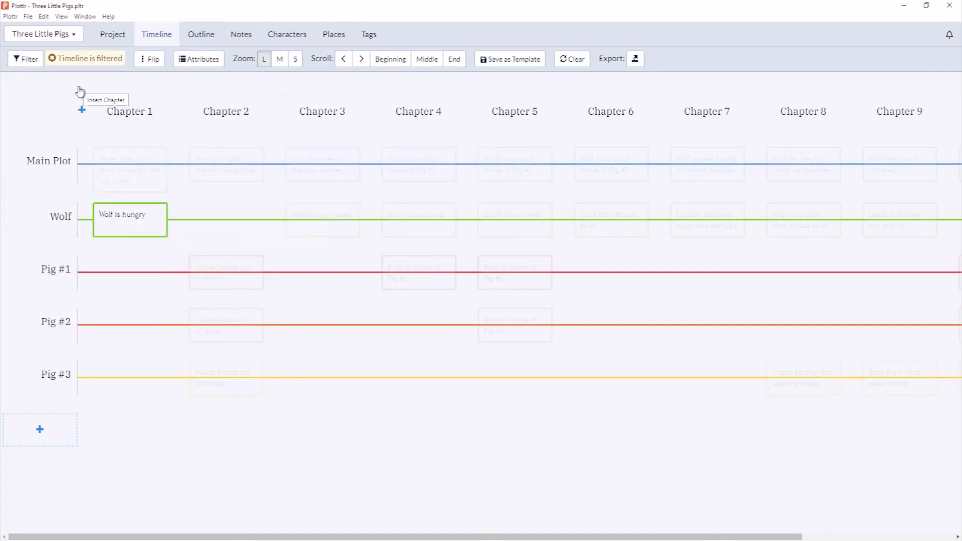
left_click(51, 59)
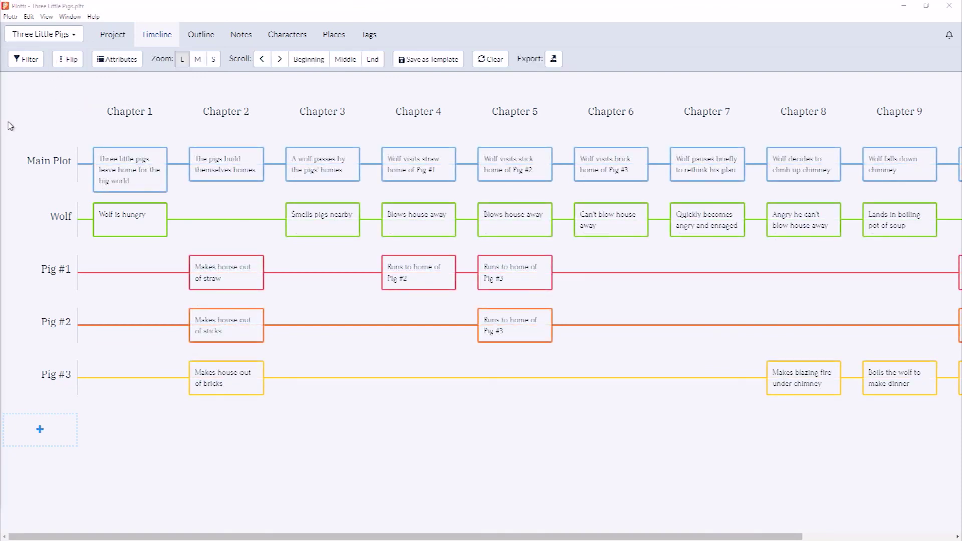
Delete the 'Wolf is hungry' scene card and confirm the deletion.
left_click(117, 226)
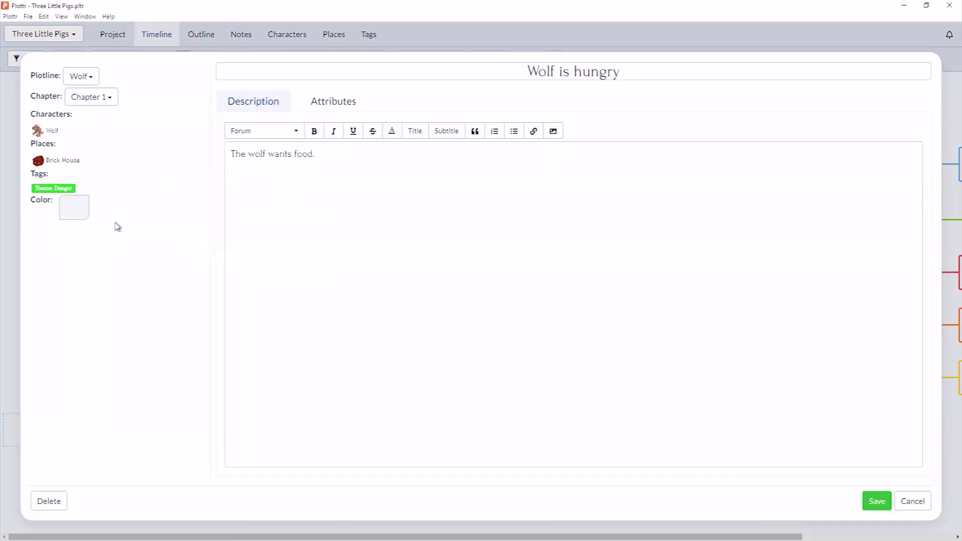
left_click(41, 503)
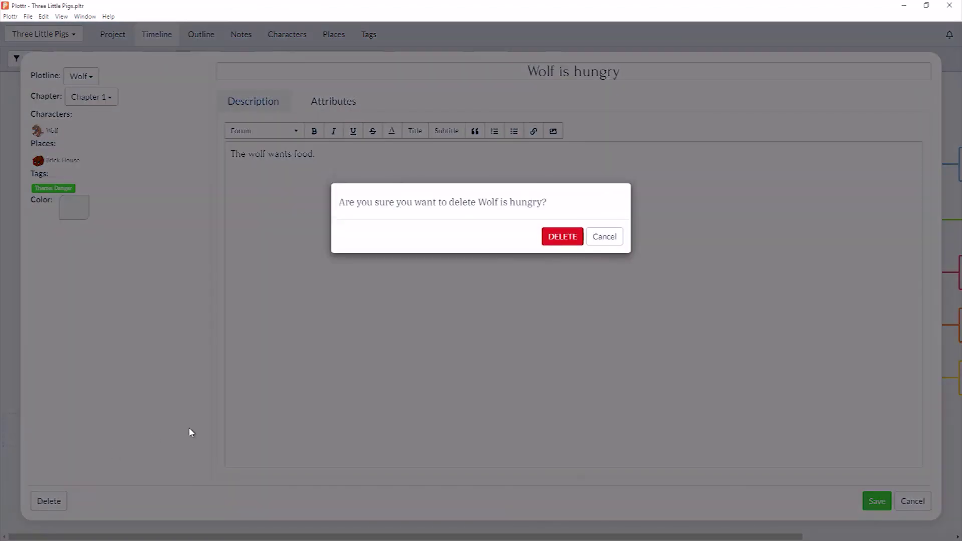
left_click(569, 237)
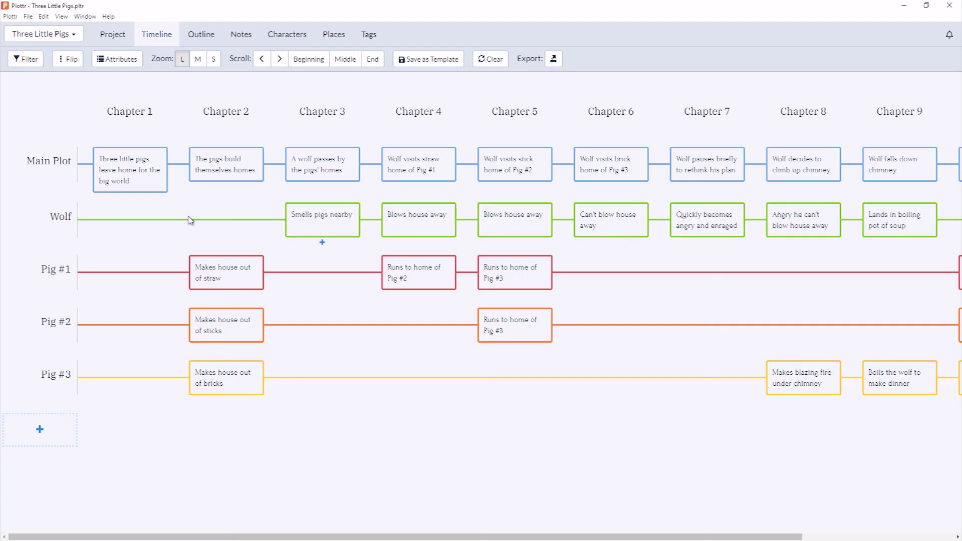